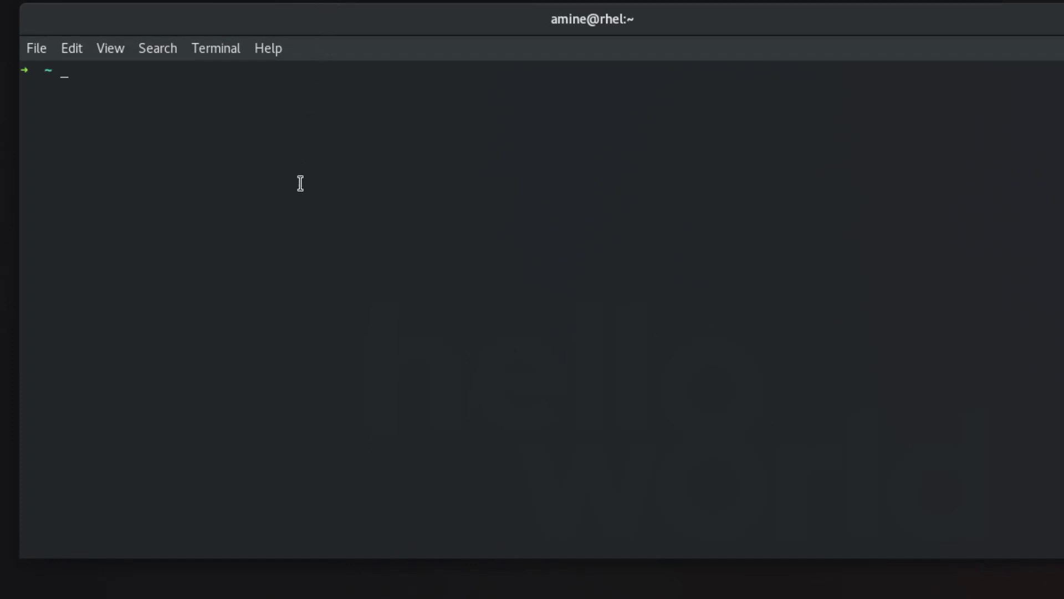
type("ls")
type("pc")
type("i")
type("man")
Step: Open the lspci manual page with man lspci
key("Return")
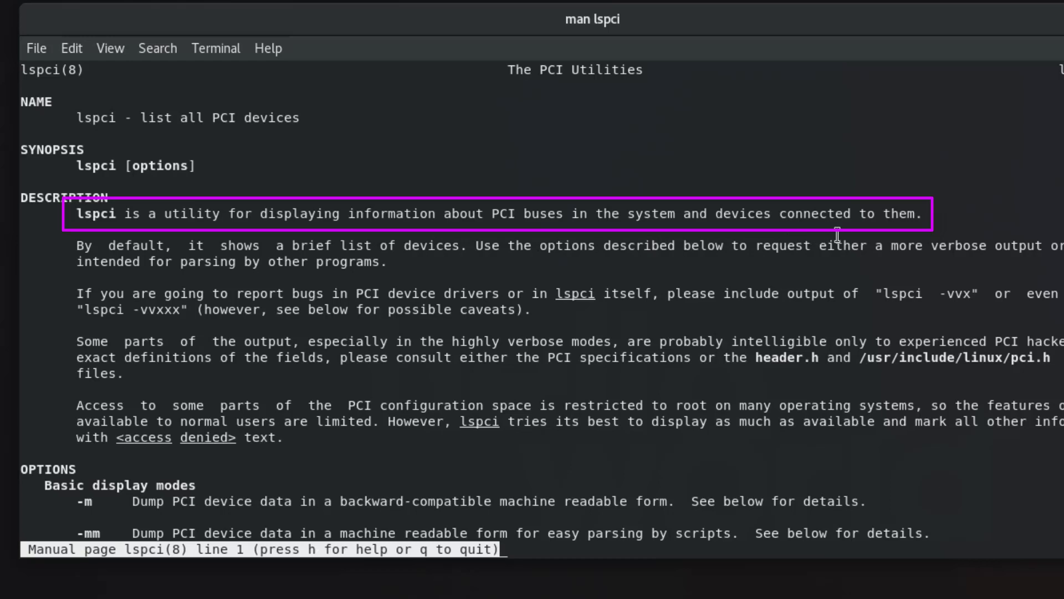
Step: Quit the manual and run lspci to list all PCI devices
key("q")
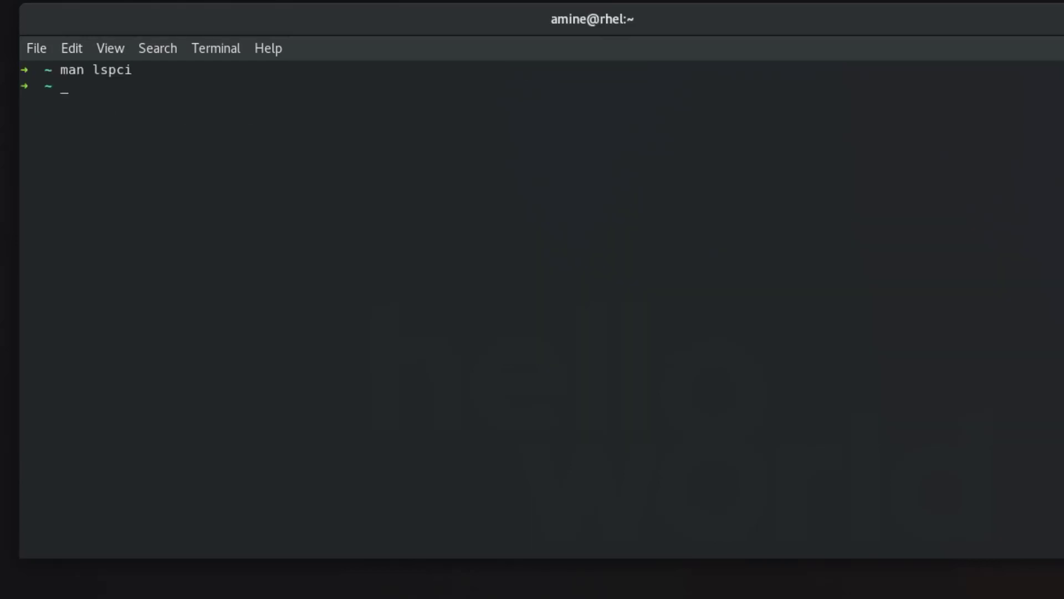
type("ls")
type("pci")
key("Return")
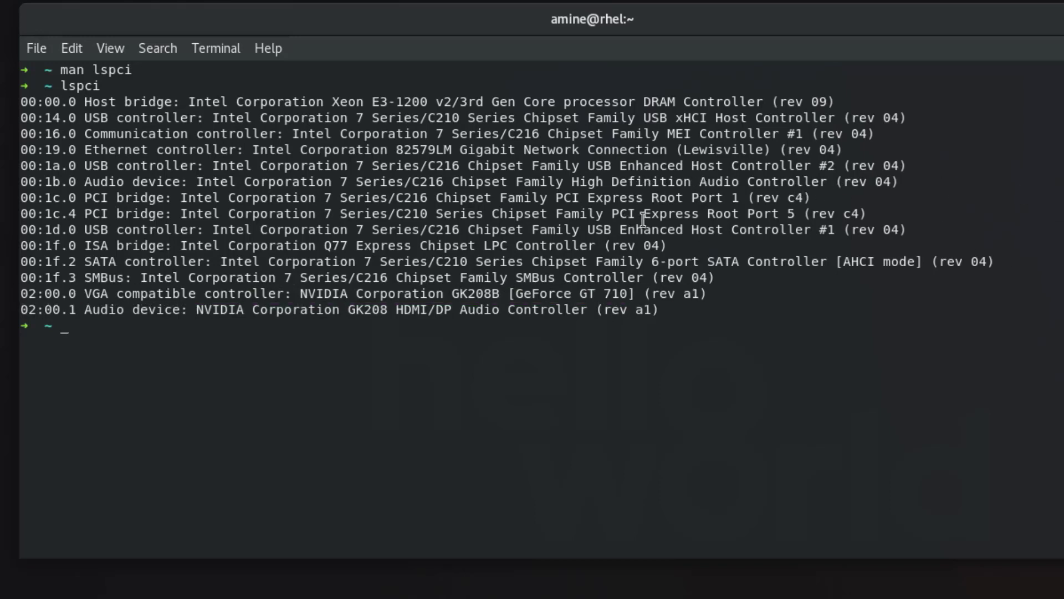
Step: Clear the screen and run lspci | grep -i vga to show only the GT 710 line
key("ctrl+l")
type("lspci ")
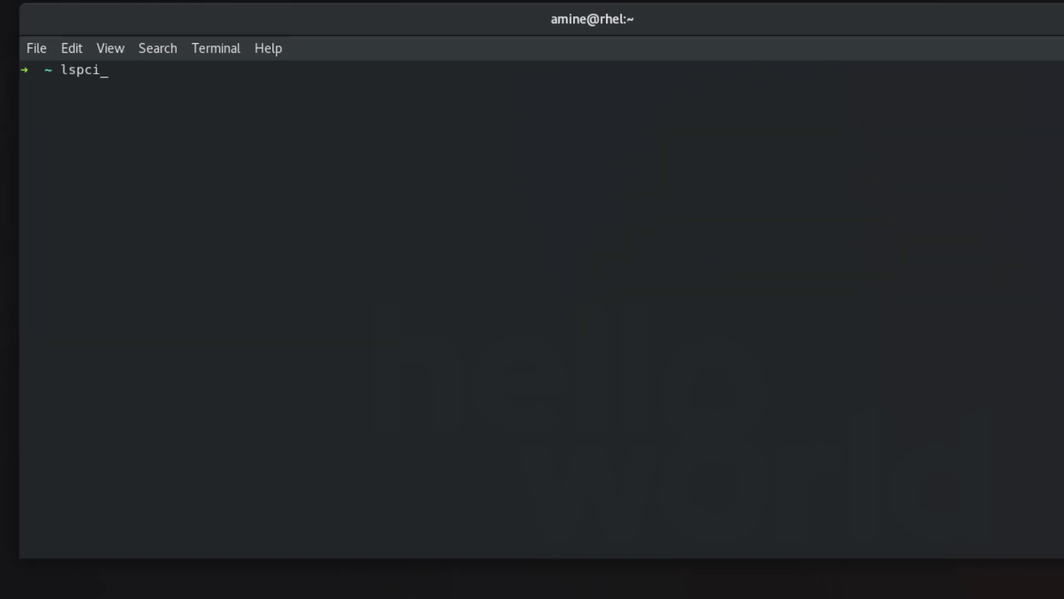
type("| ")
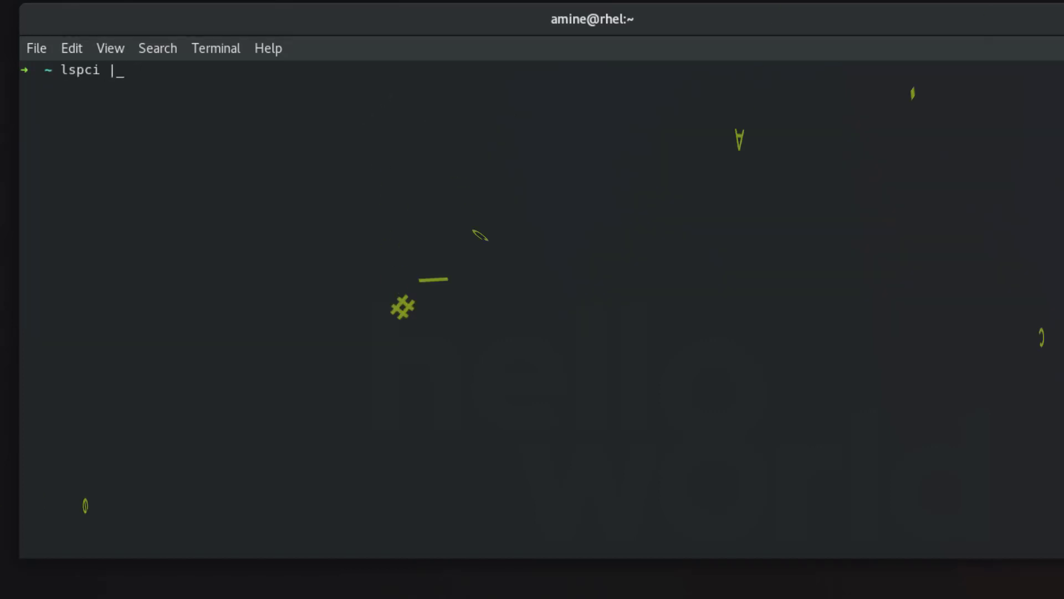
type("grep ")
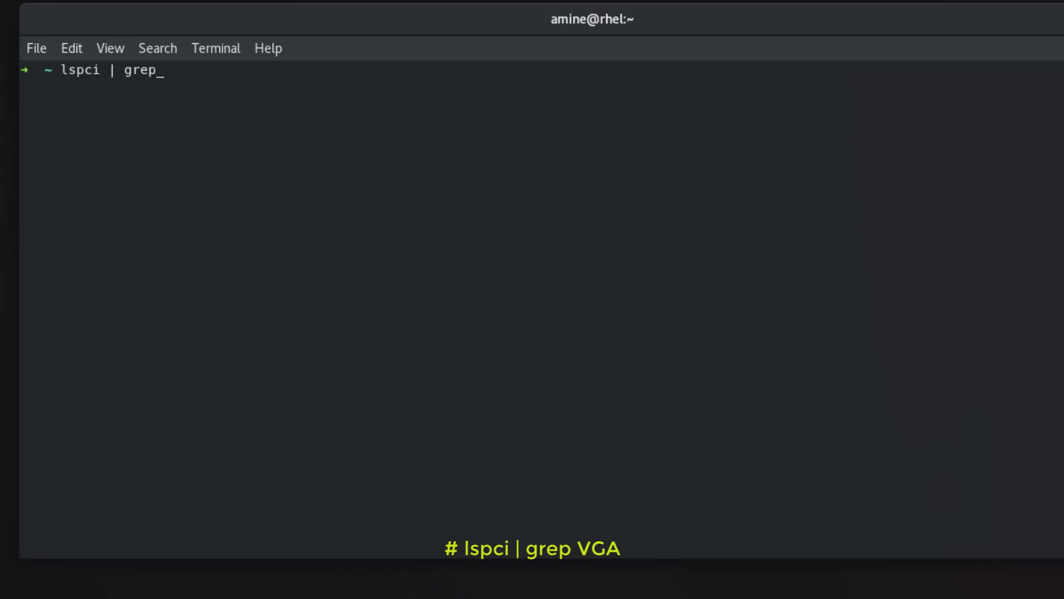
type("V")
type("GA")
key("BackSpace")
key("BackSpace")
key("BackSpace")
type("-")
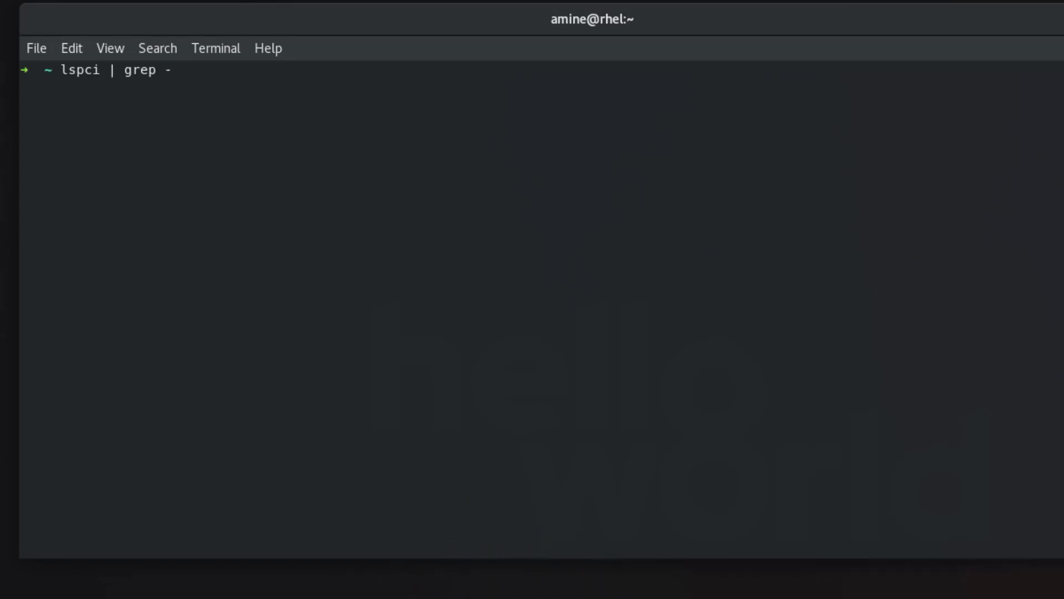
type("i")
type(" vga")
key("Return")
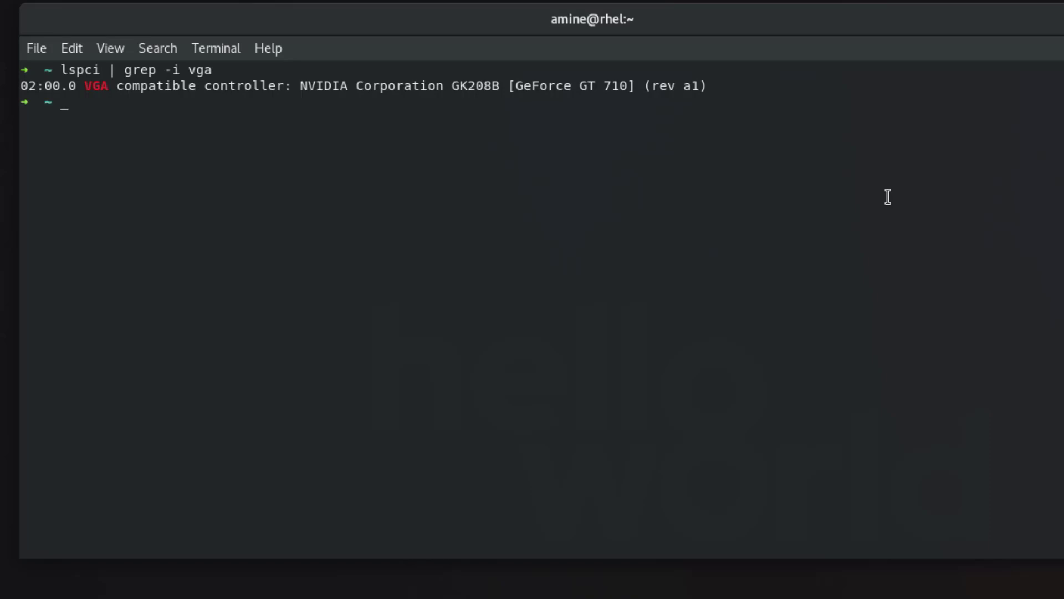
Step: Clear the screen and list /proc/driver/nvidia/gpus, revealing GPU 0000:02:00.0
key("ctrl+l")
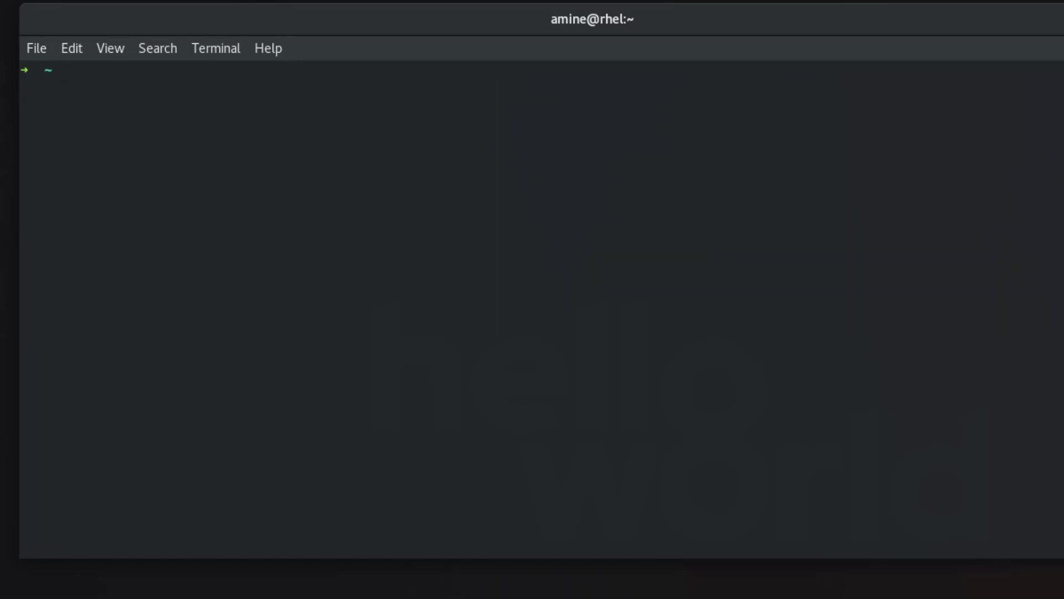
type("ls ")
type("/")
type("proc")
type("/dri")
key("Tab")
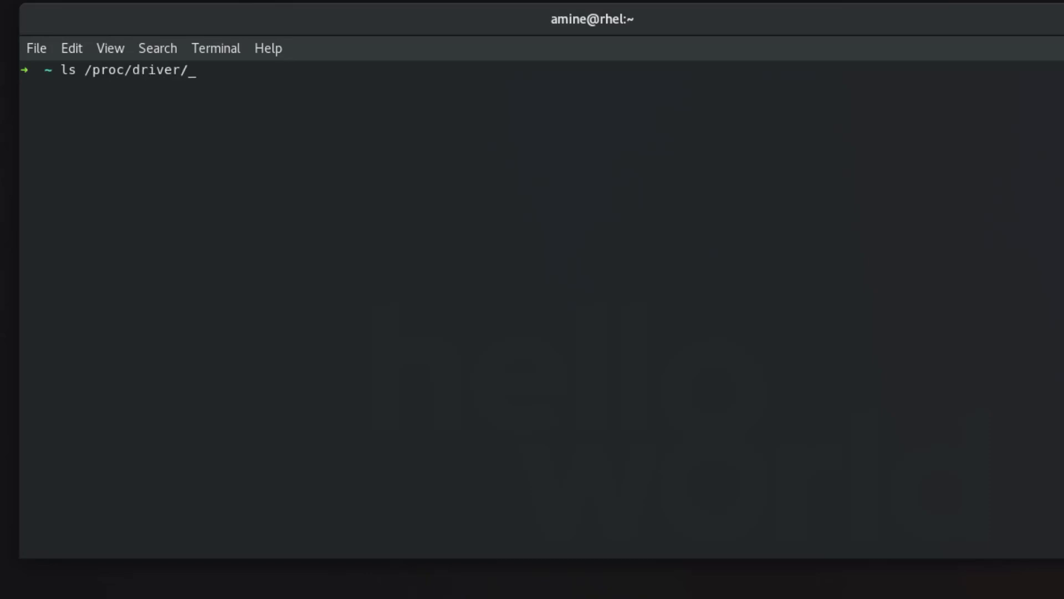
type("nv")
type("i")
key("Tab")
type("/")
type("g")
key("Tab")
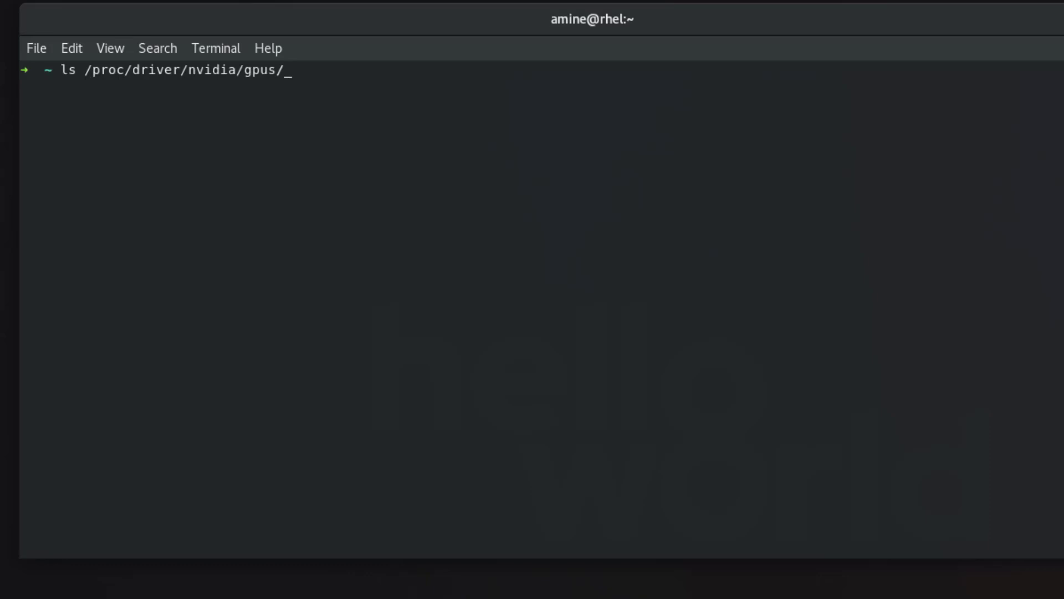
key("Return")
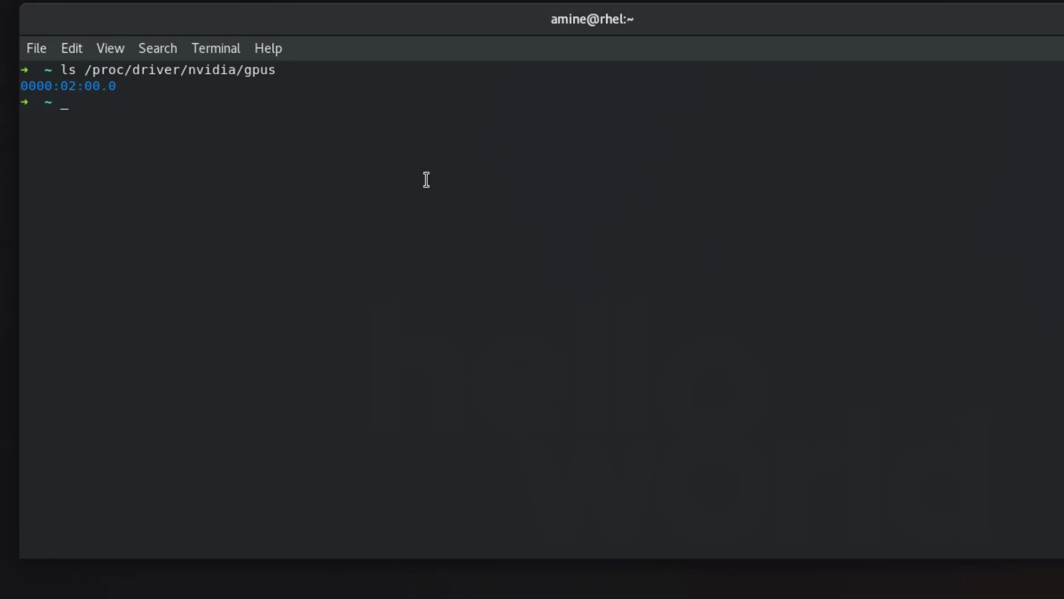
Step: List /proc/driver/nvidia/gpus/0000:02:00.0/, showing information, power and registry, and recall the command
key("Up")
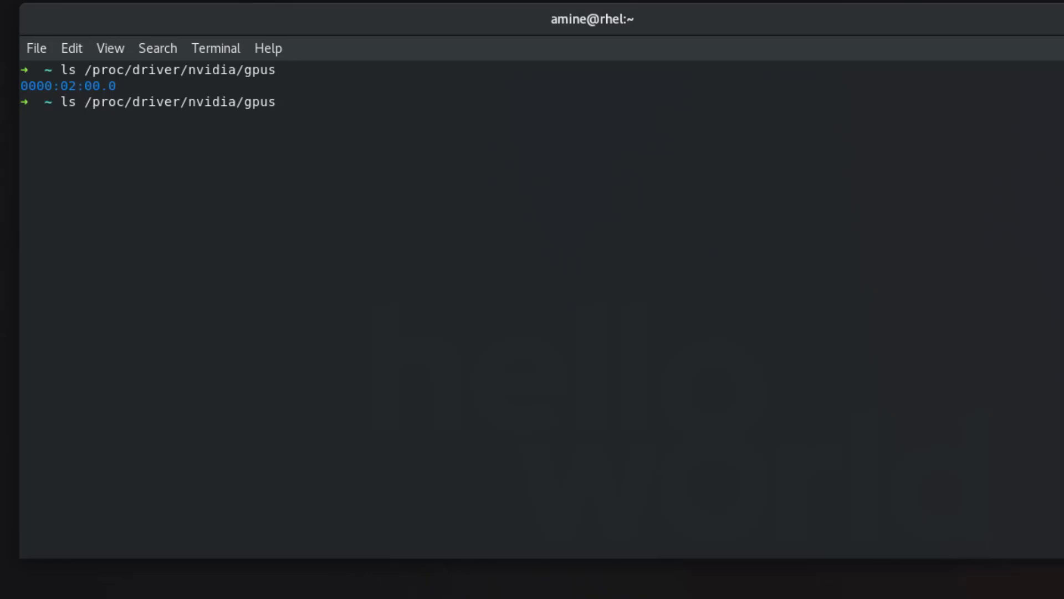
type("/")
type("0")
key("Tab")
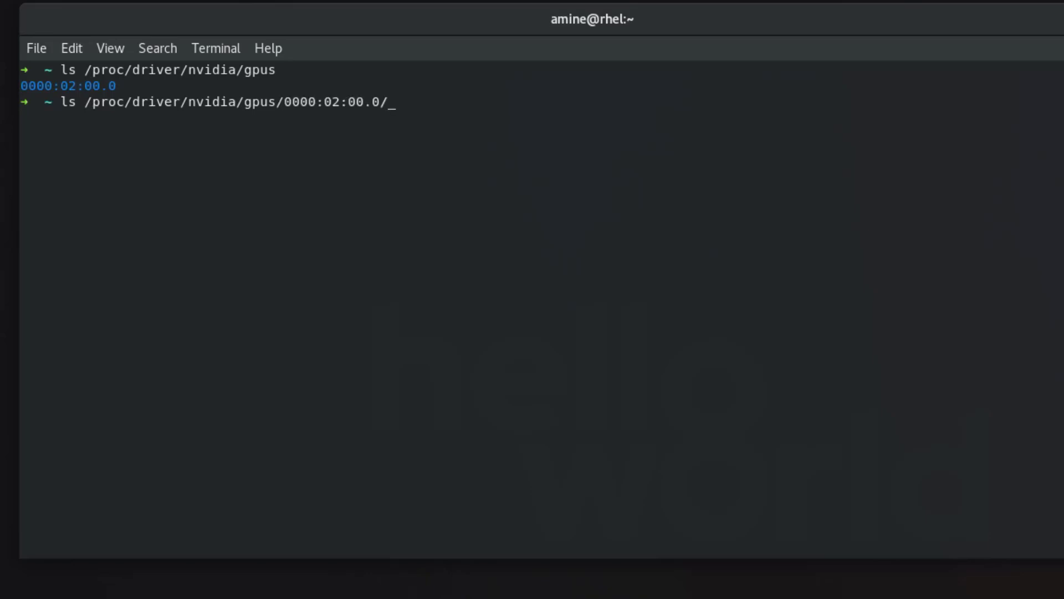
key("Return")
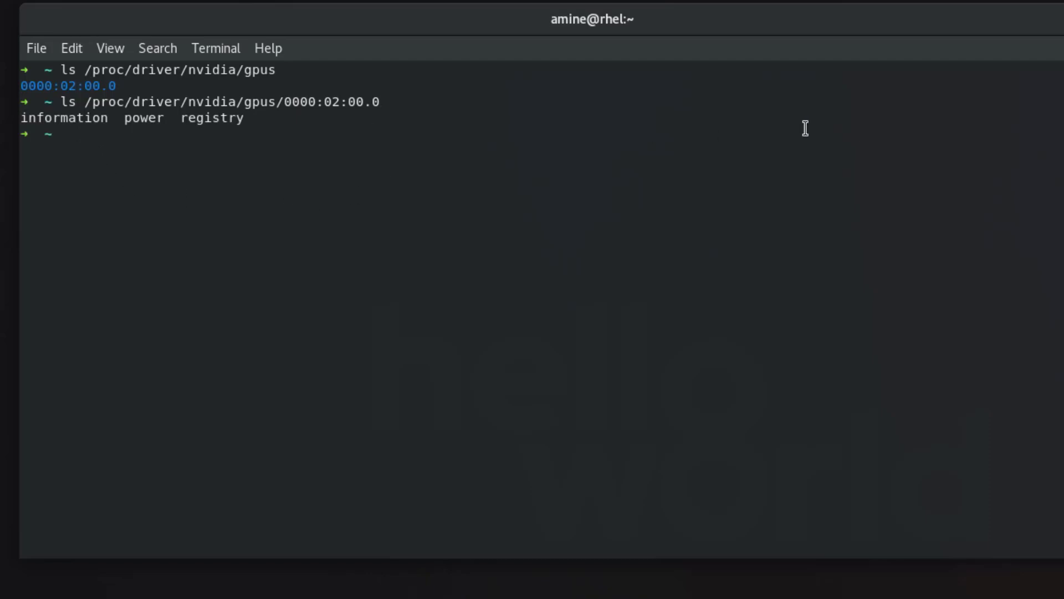
key("Up")
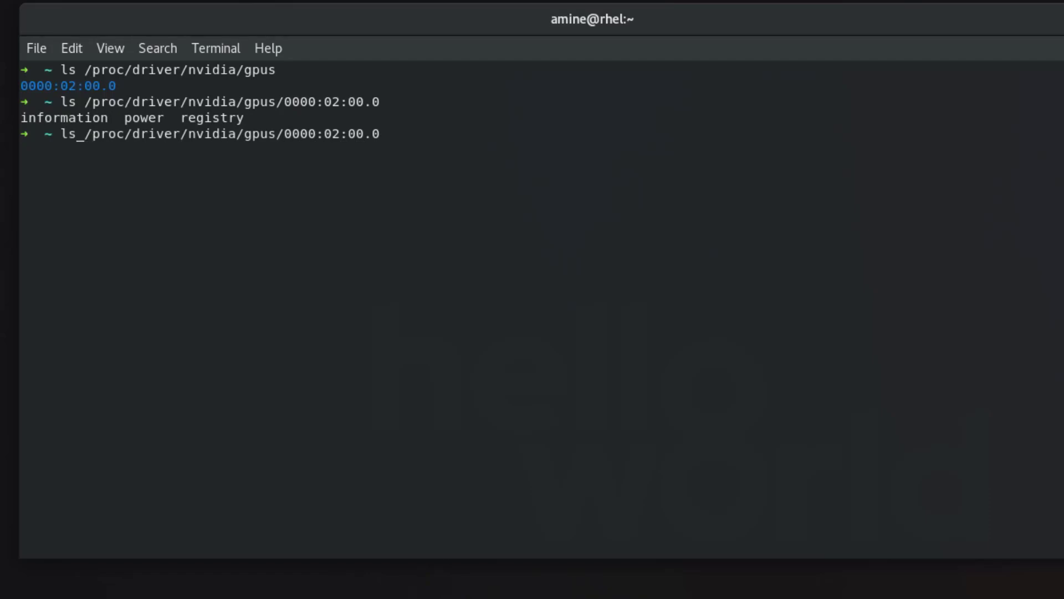
Step: Print the 0000:02:00.0 information file with cat, showing Video BIOS 80.28.a6.00.35
key("BackSpace")
key("BackSpace")
key("BackSpace")
type("cat")
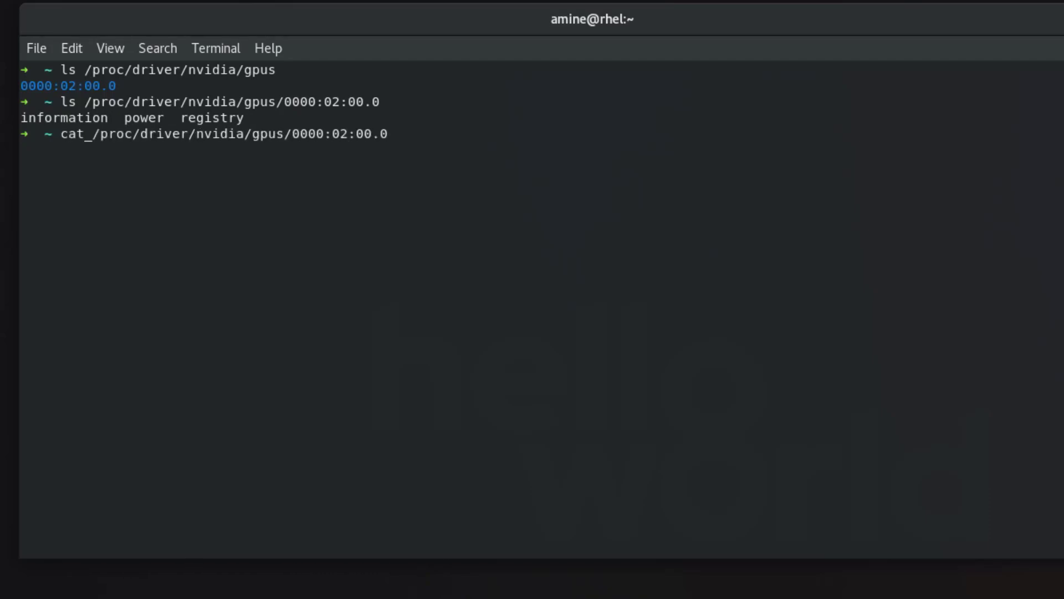
key("Right")
key("Right")
key("Right")
key("Right")
type("/i")
type("nf")
key("Tab")
key("Return")
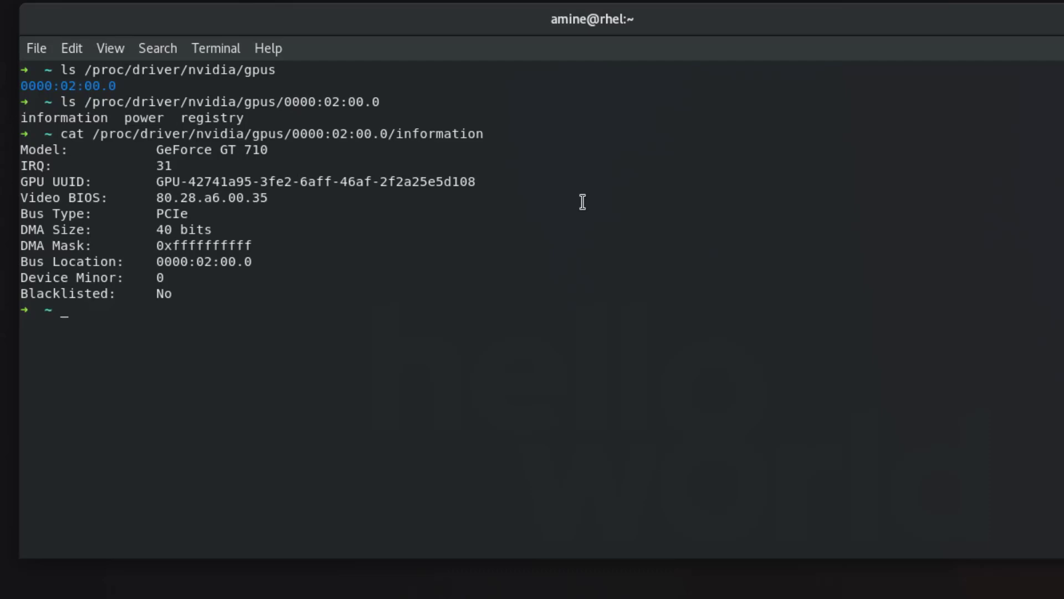
Step: Clear the screen and open the manual page with man nvidia-smi
key("ctrl+l")
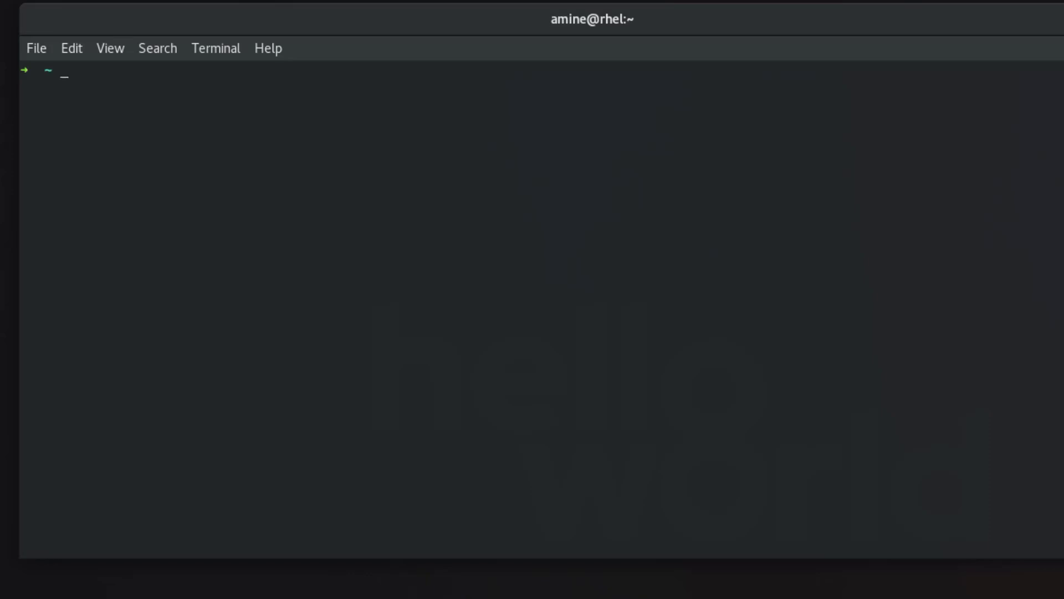
type("man n")
type("v")
type("id")
type("ia-")
type("smi ")
type("m")
type("a")
type("n")
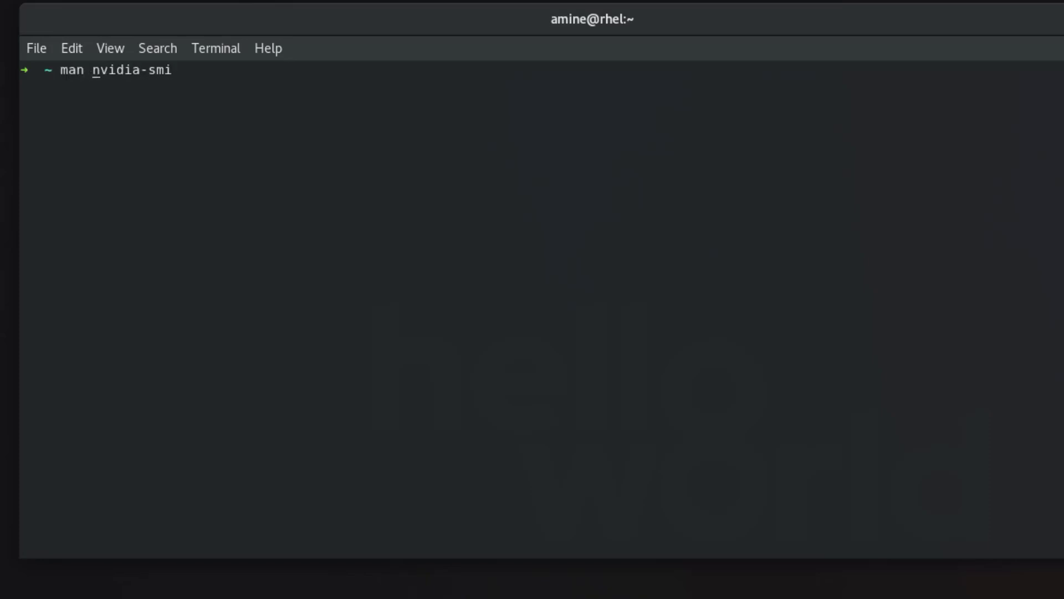
key("Return")
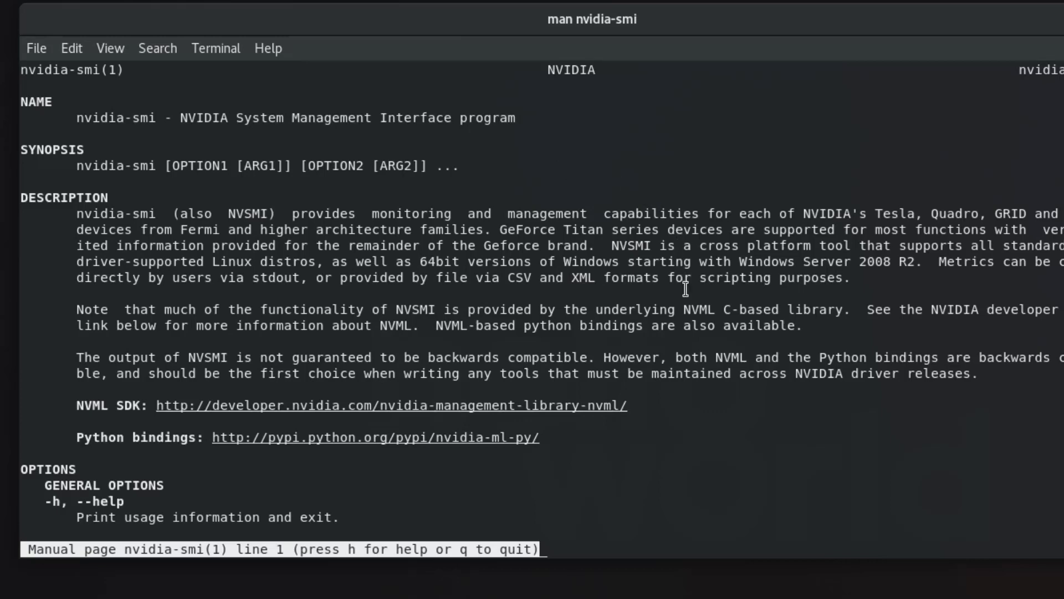
scroll(687, 323, "down", 2)
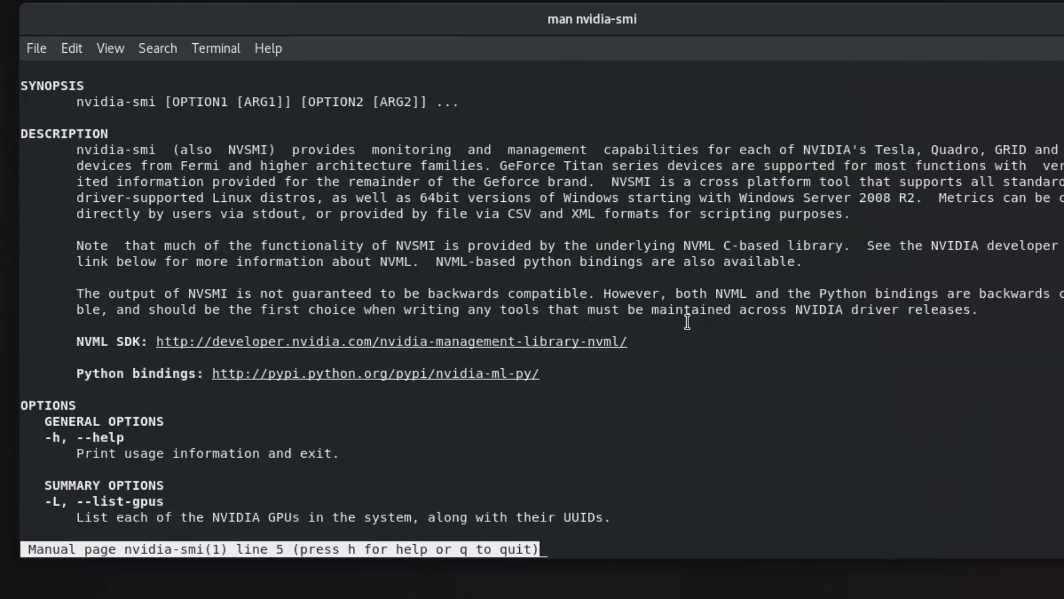
scroll(661, 333, "down", 2)
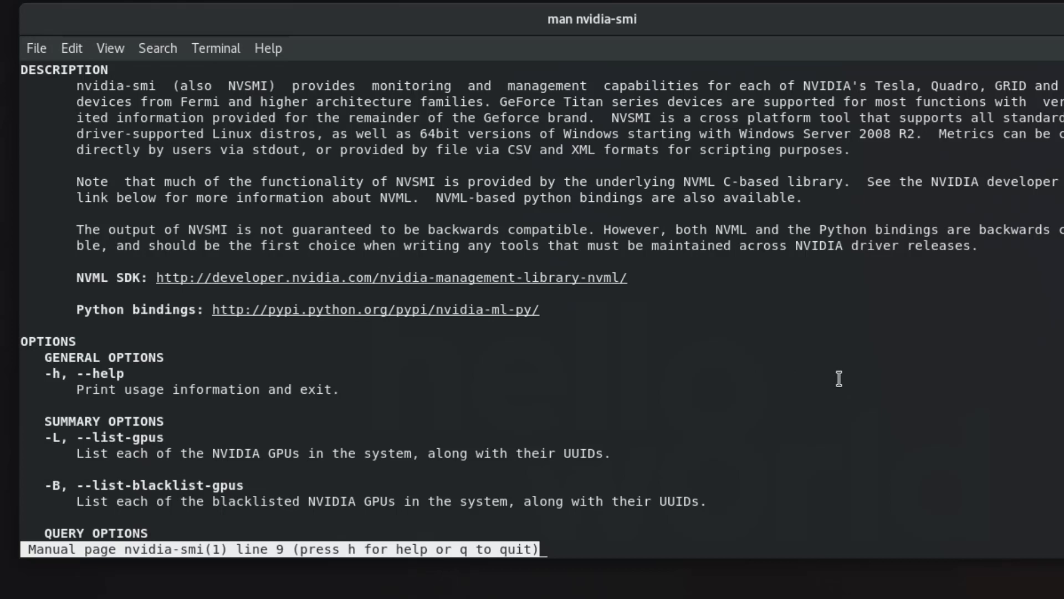
Step: Quit the manual, run nvidia-smi -L to show the GT 710 and its UUID, then clear
key("q")
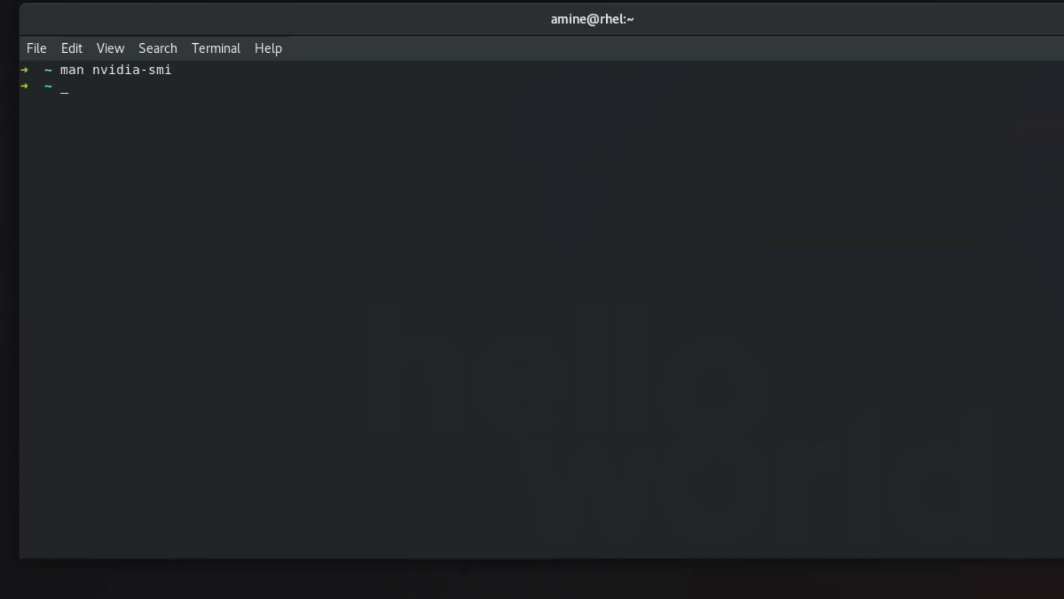
key("ctrl+l")
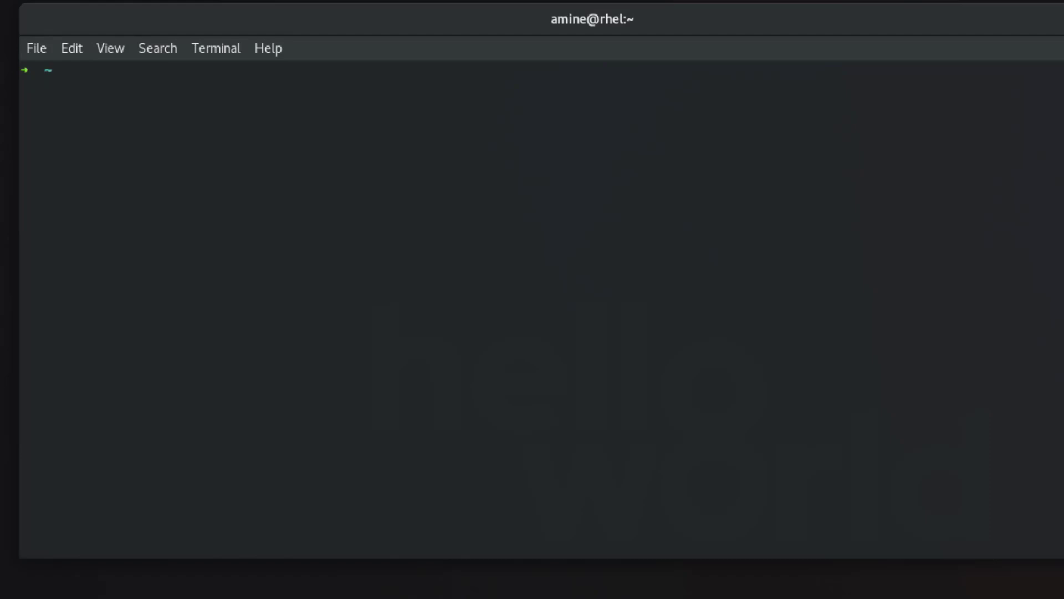
type("nvidia-")
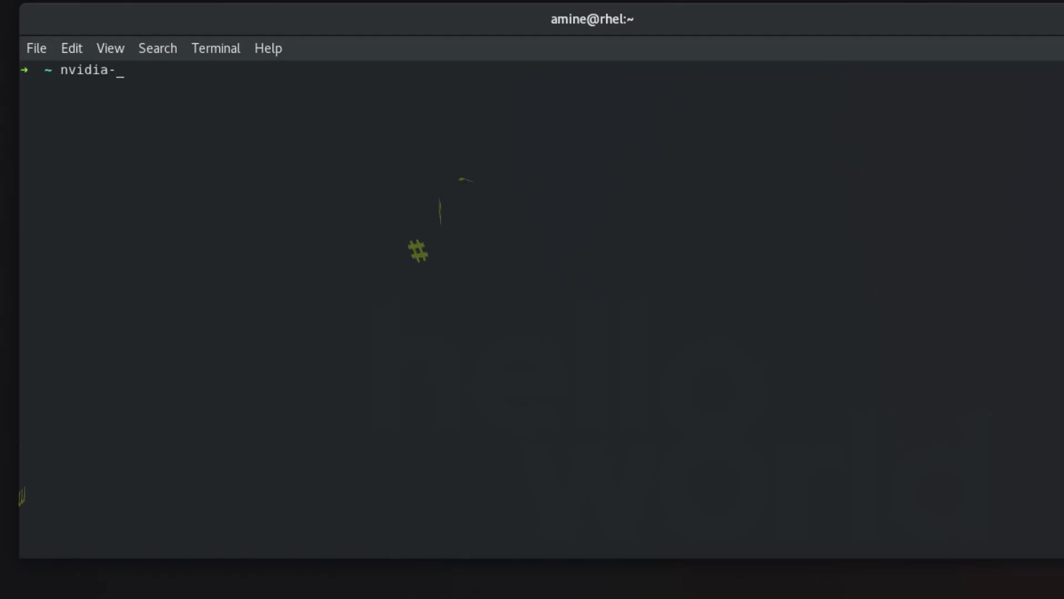
type("s")
key("Tab")
key("Tab")
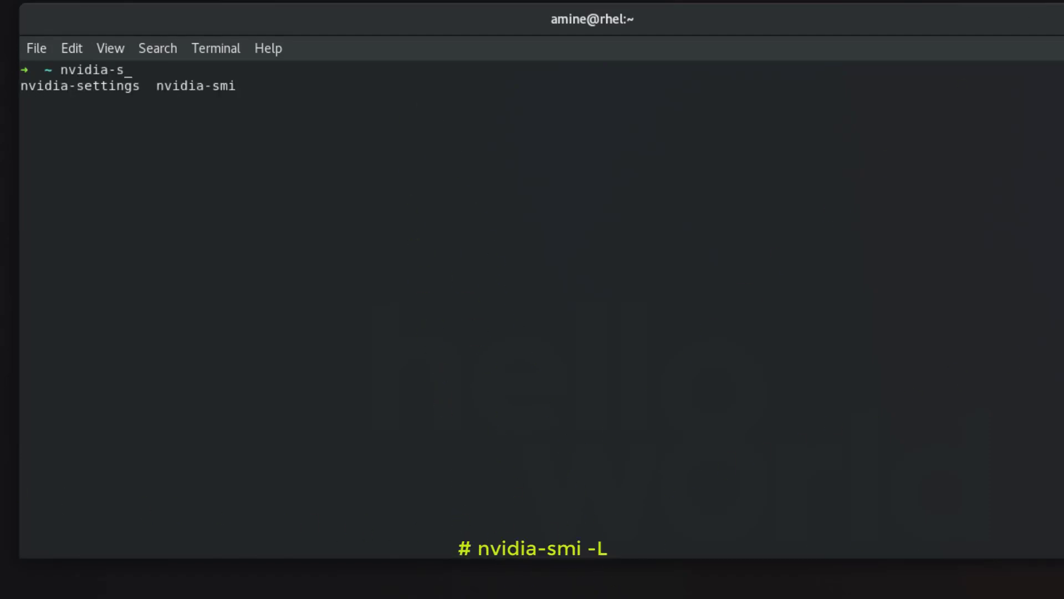
type("m")
key("Tab")
type("L")
key("Return")
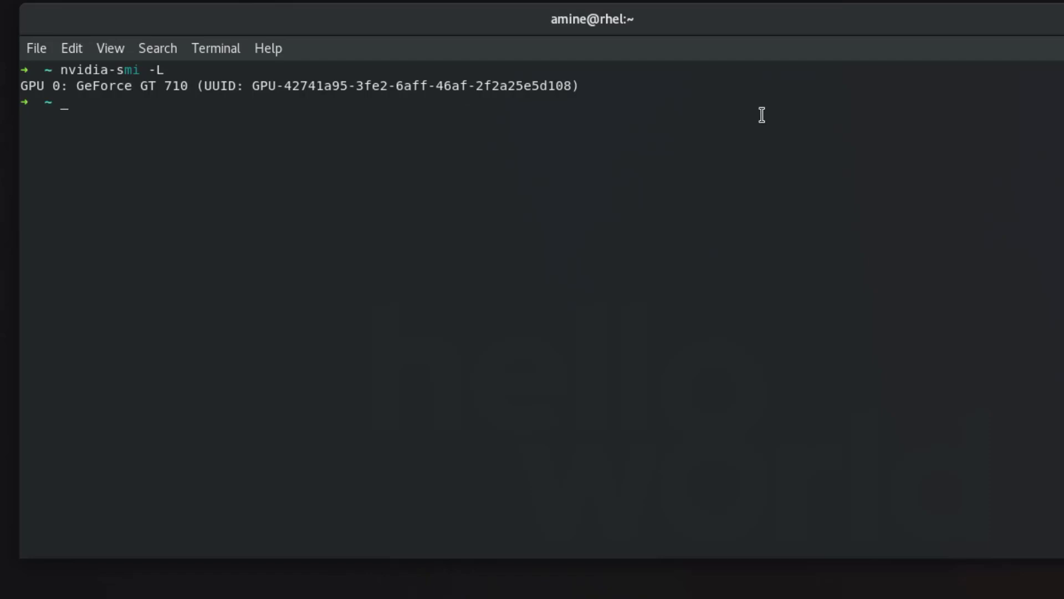
key("ctrl+l")
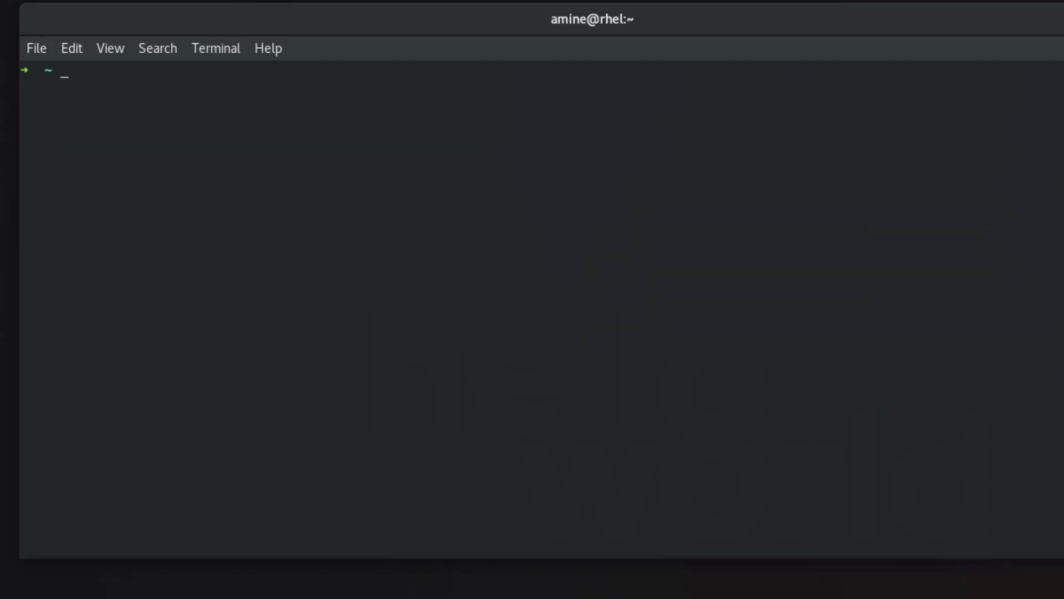
type("nvidia-smi -L")
Step: Edit the typed command from nvidia-smi -L to nvidia-smi -q without running it
key("BackSpace")
type("q")
Step: Run nvidia-smi -q and highlight the Product Name and Product Brand lines
key("Return")
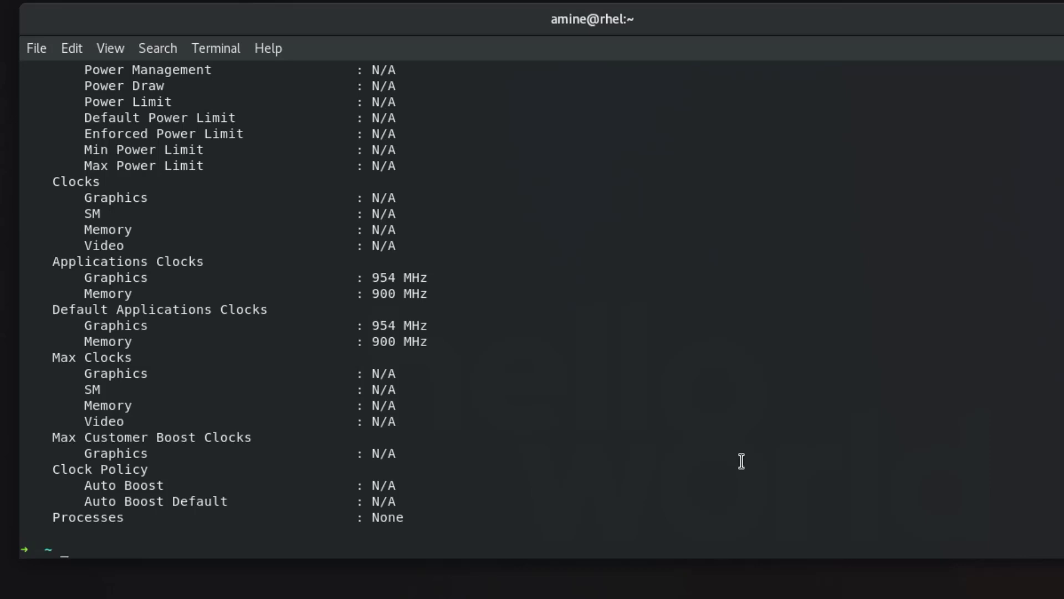
scroll(741, 461, "up", 4)
scroll(741, 460, "up", 4)
scroll(741, 461, "up", 4)
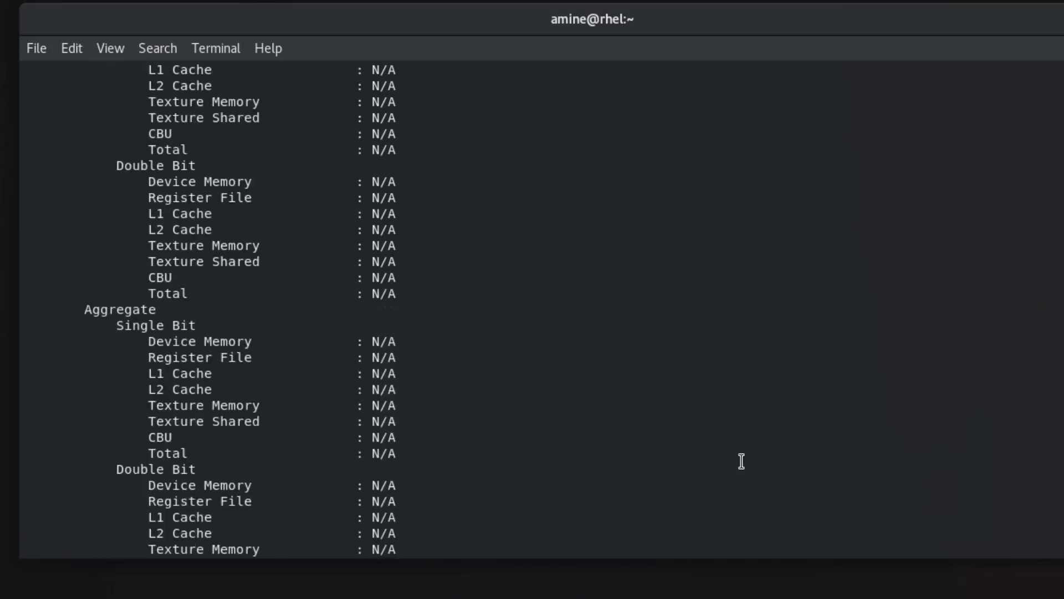
scroll(741, 460, "up", 4)
scroll(741, 461, "up", 5)
scroll(741, 460, "up", 5)
scroll(740, 461, "up", 5)
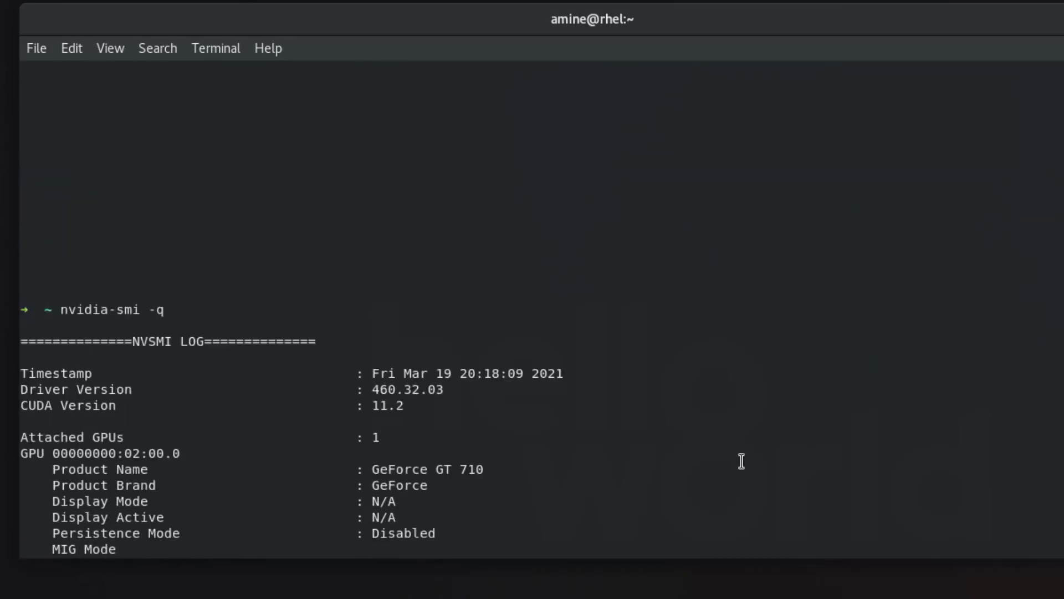
scroll(740, 461, "up", 2)
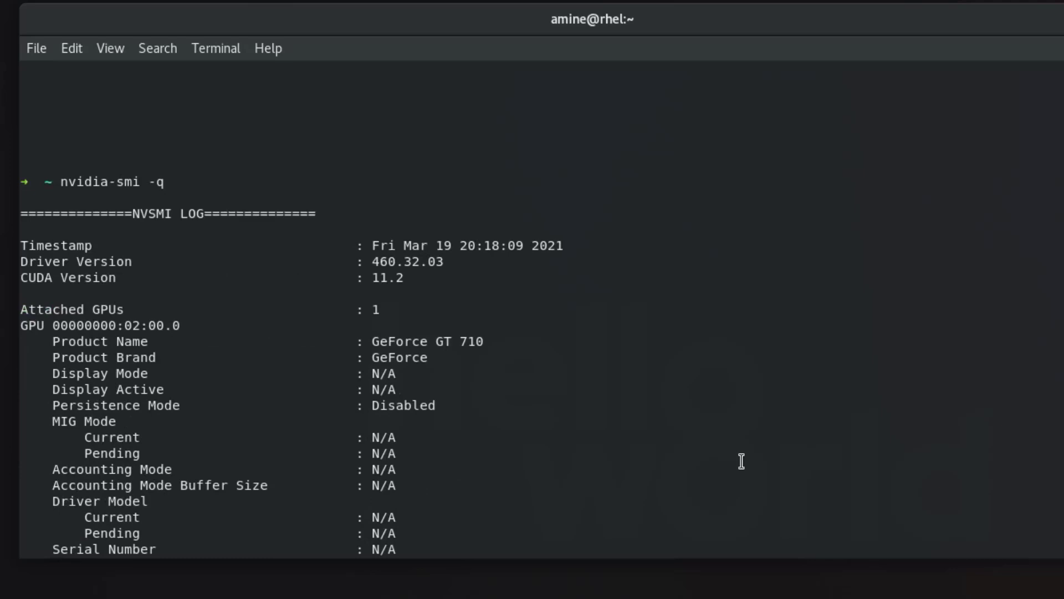
scroll(741, 461, "down", 2)
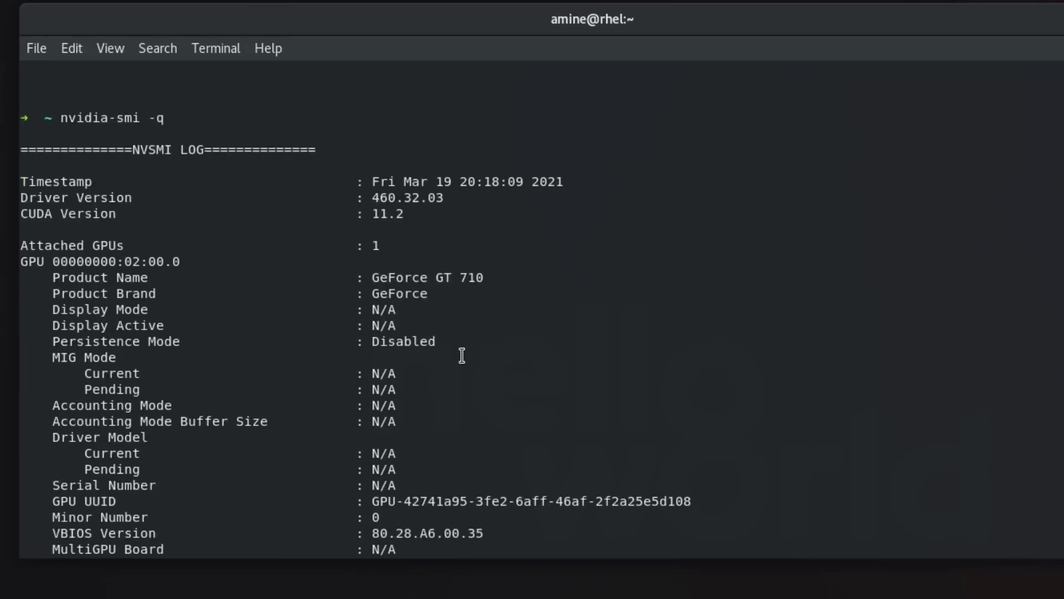
left_click_drag(40, 263, 367, 272)
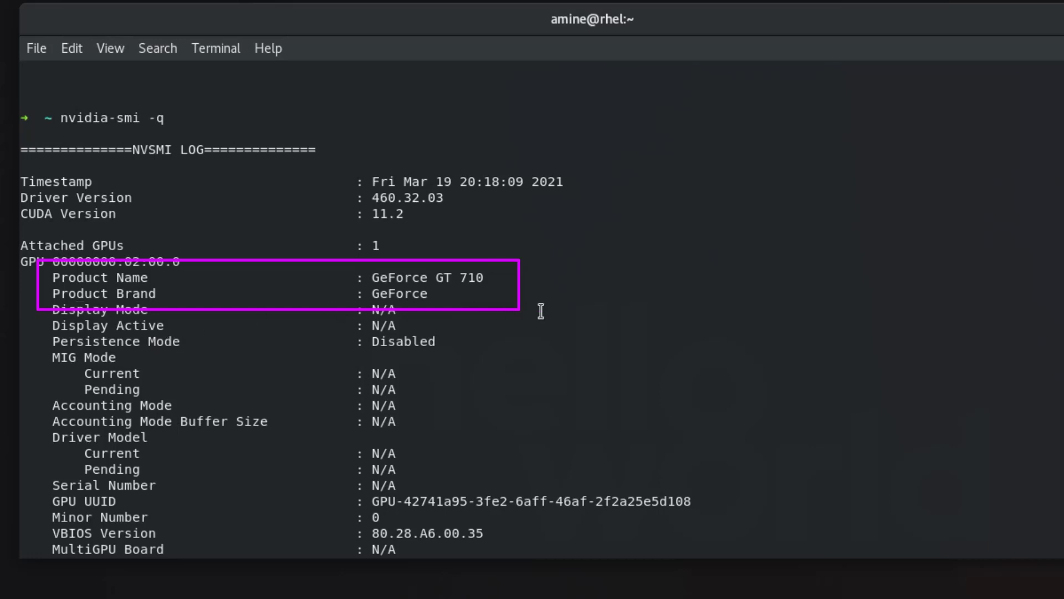
scroll(519, 297, "down", 2)
scroll(517, 299, "down", 2)
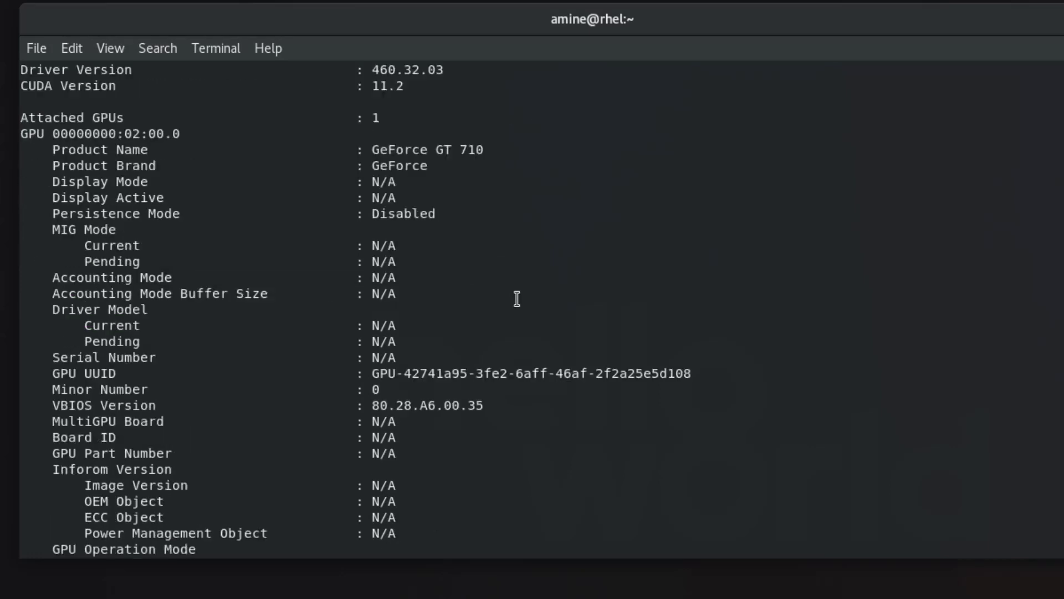
scroll(516, 298, "down", 2)
scroll(516, 298, "down", 2)
scroll(517, 299, "down", 2)
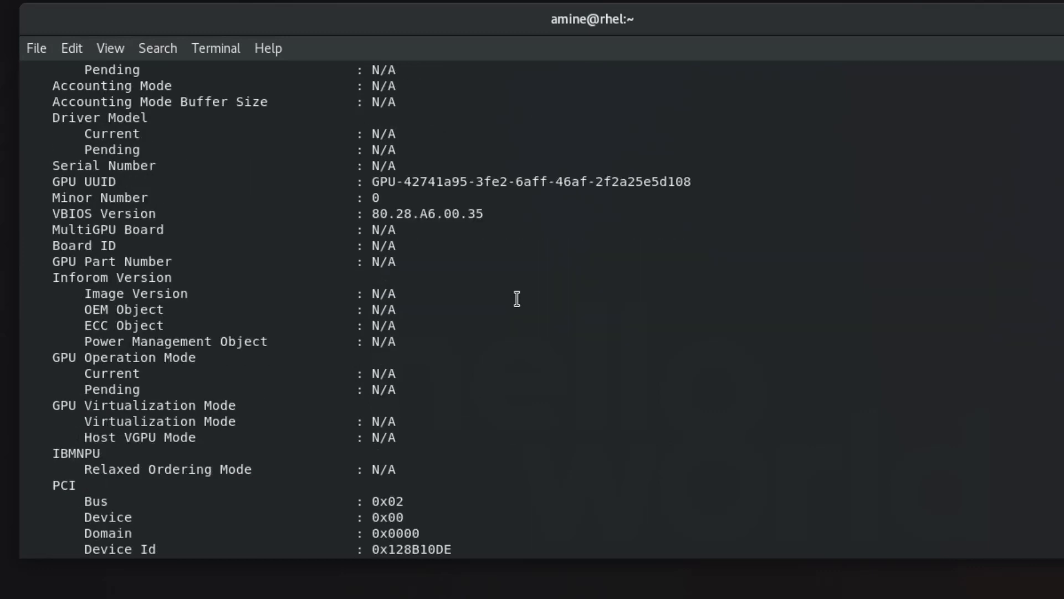
scroll(517, 299, "down", 2)
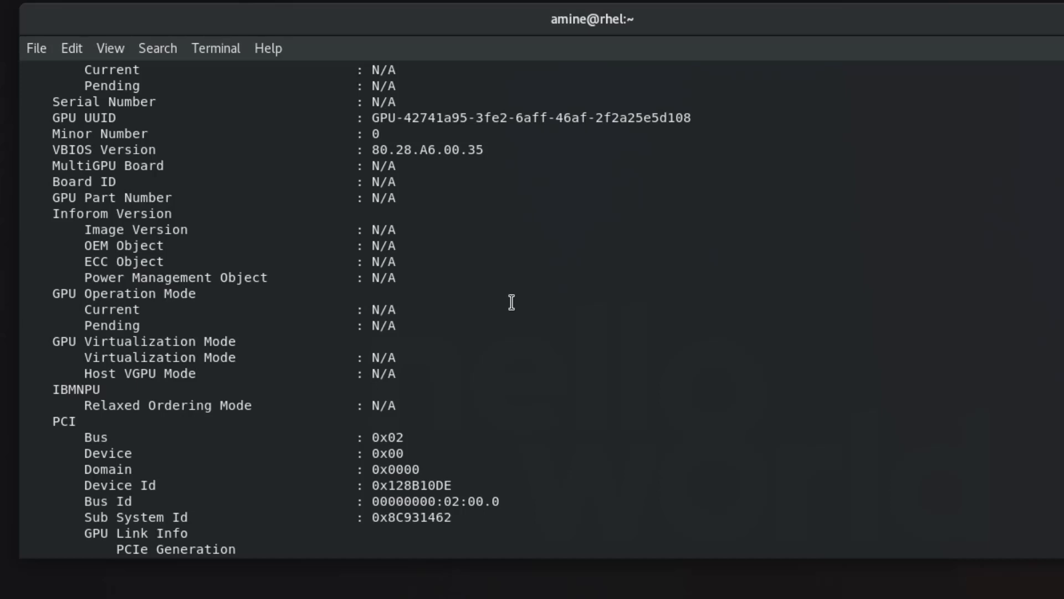
scroll(512, 302, "down", 2)
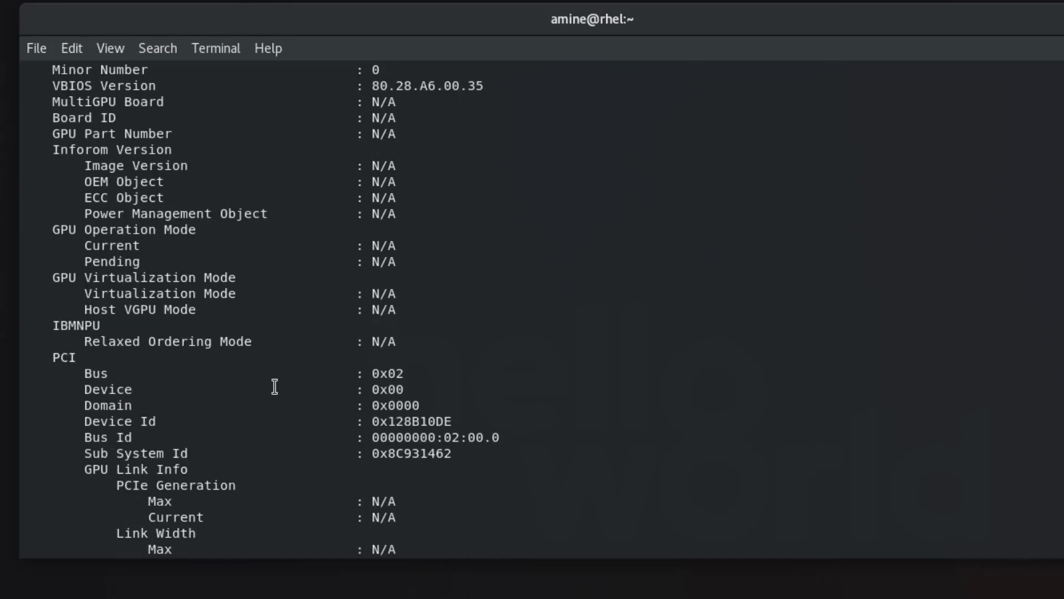
scroll(274, 387, "down", 4)
scroll(274, 387, "down", 2)
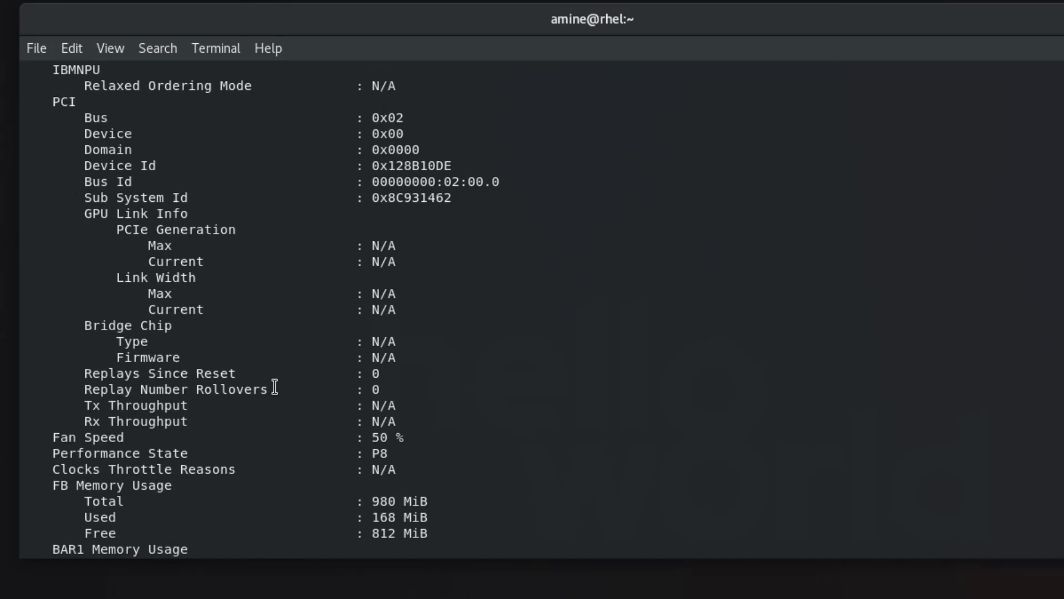
scroll(274, 387, "down", 2)
scroll(275, 387, "down", 2)
scroll(275, 387, "down", 4)
scroll(275, 387, "down", 6)
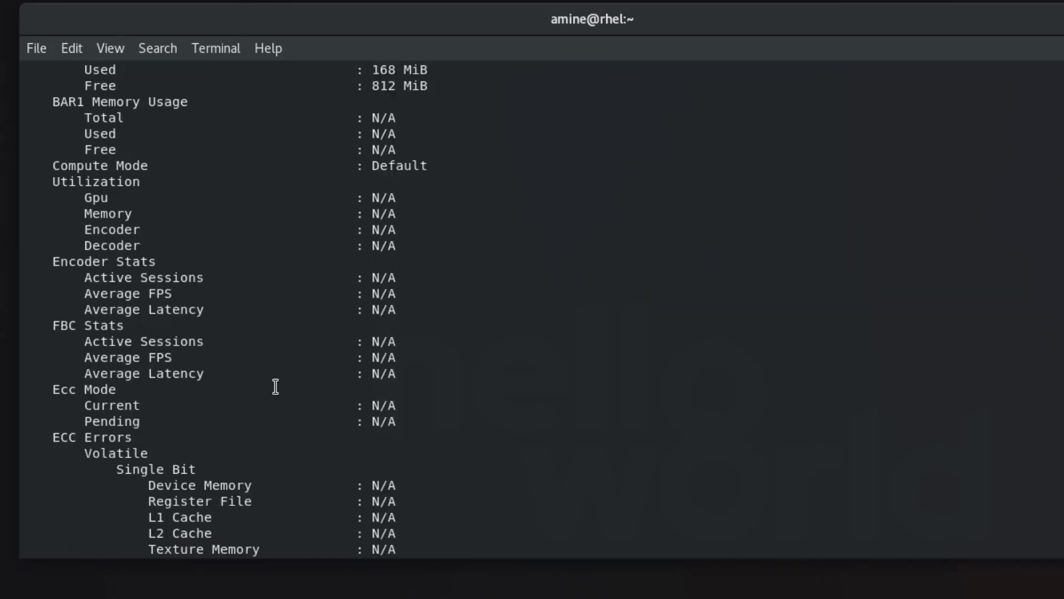
scroll(274, 387, "down", 4)
scroll(275, 386, "down", 5)
scroll(275, 387, "down", 10)
scroll(274, 387, "down", 4)
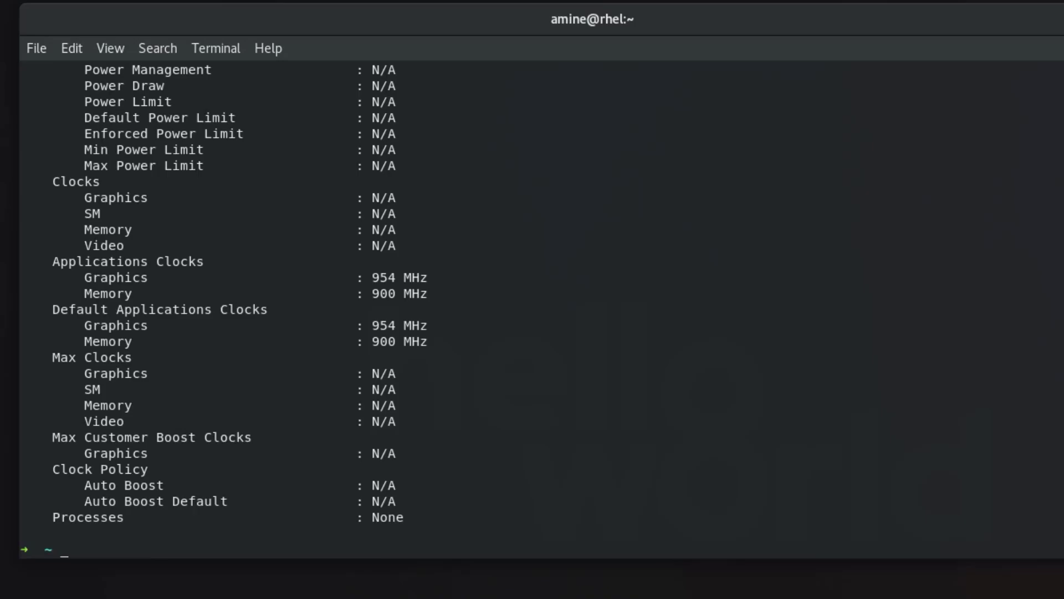
key("super+a")
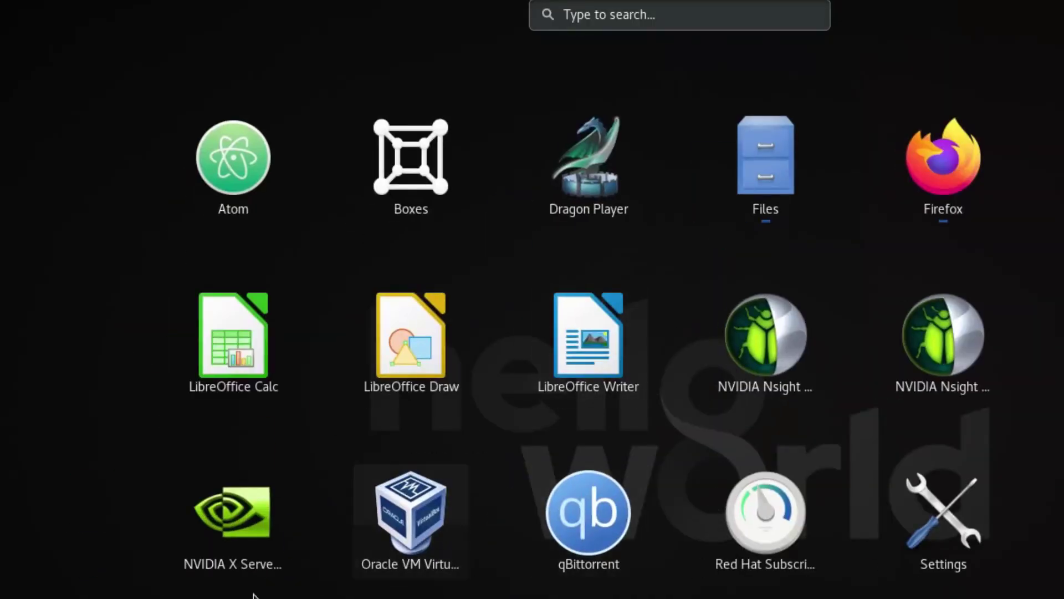
Step: Launch NVIDIA X Server Settings from the app grid and drag its window fully onscreen
left_click(242, 522)
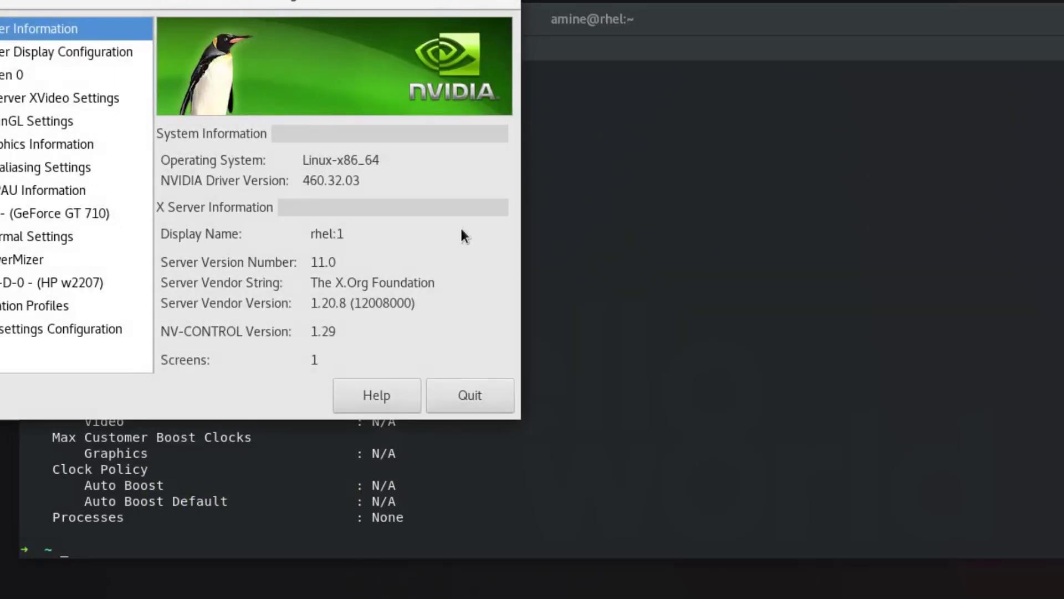
left_click_drag(333, 3, 607, 54)
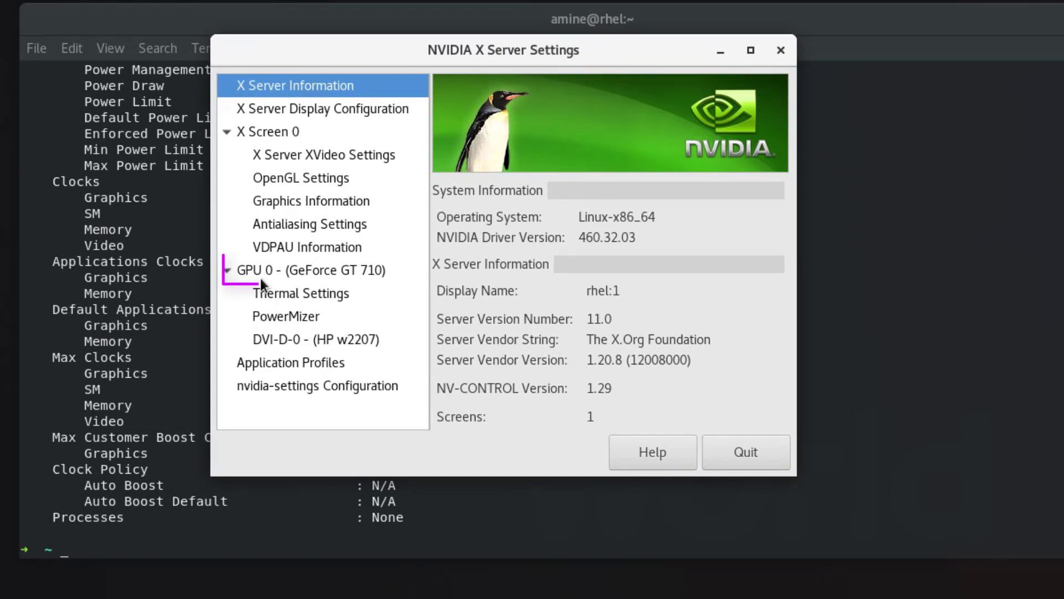
Step: Select 'GPU 0 - (GeForce GT 710)' to show its Graphics Card Information
left_click(335, 280)
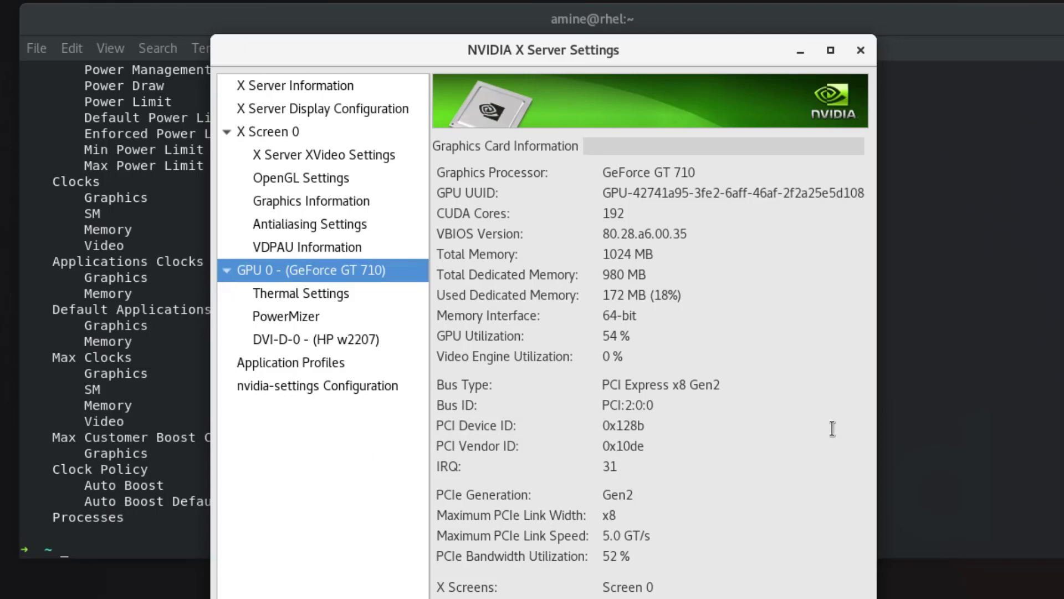
Step: Quit NVIDIA X Server Settings with Ctrl+Q, confirming in the 'Really quit?' dialog
key("ctrl+q")
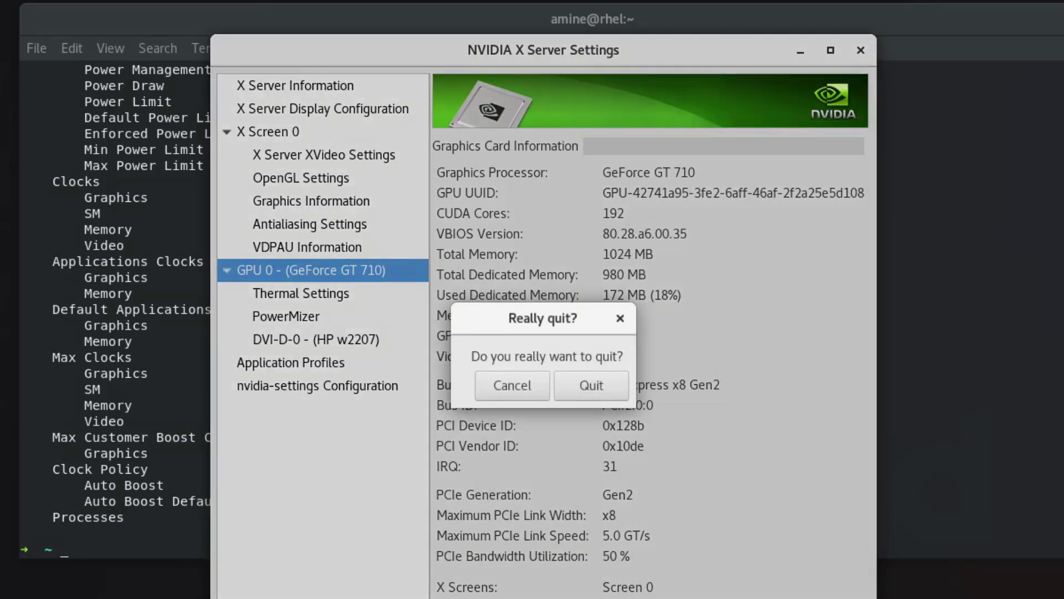
left_click(591, 384)
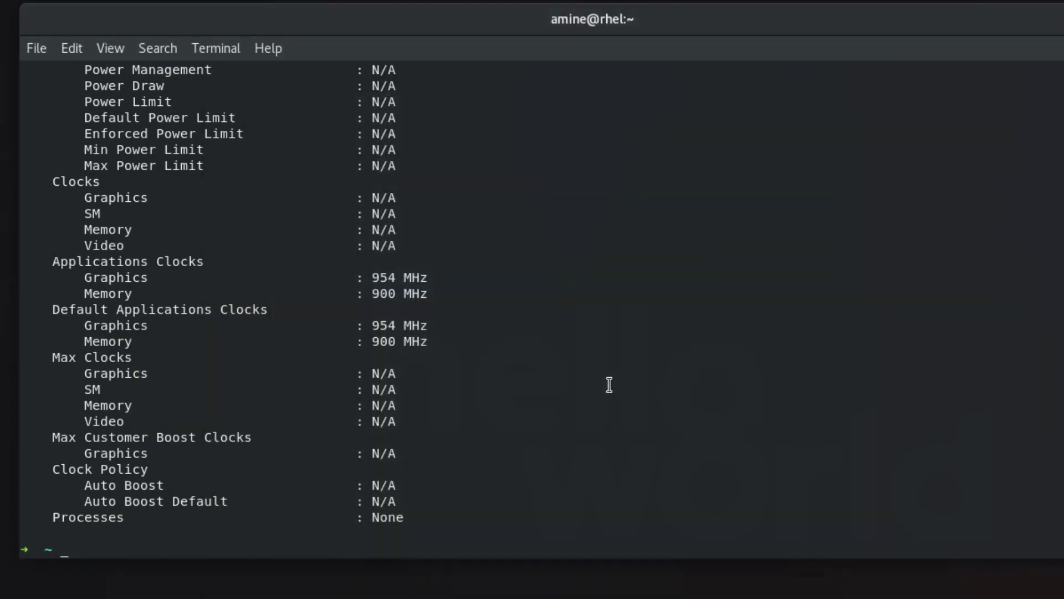